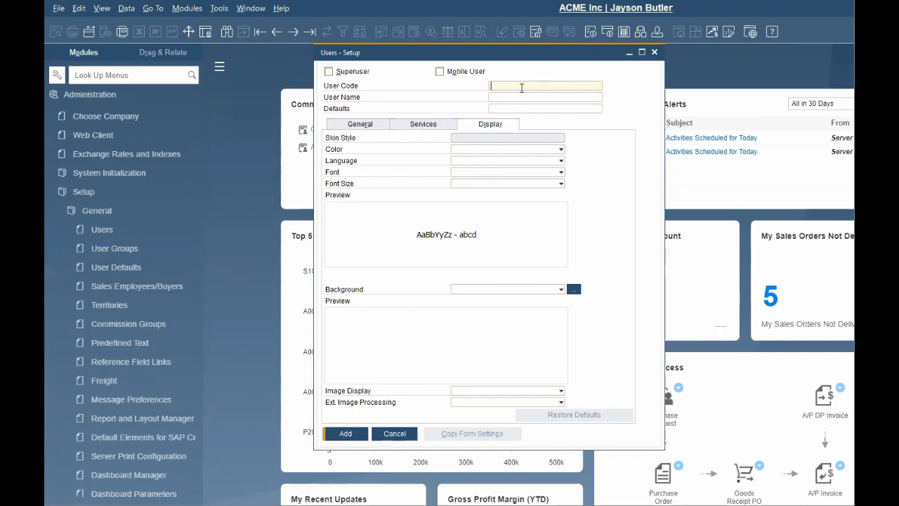
Enter the new user's user code and full name in the user record.
type("JDOE")
key("Tab")
type("John Doe")
key("Tab")
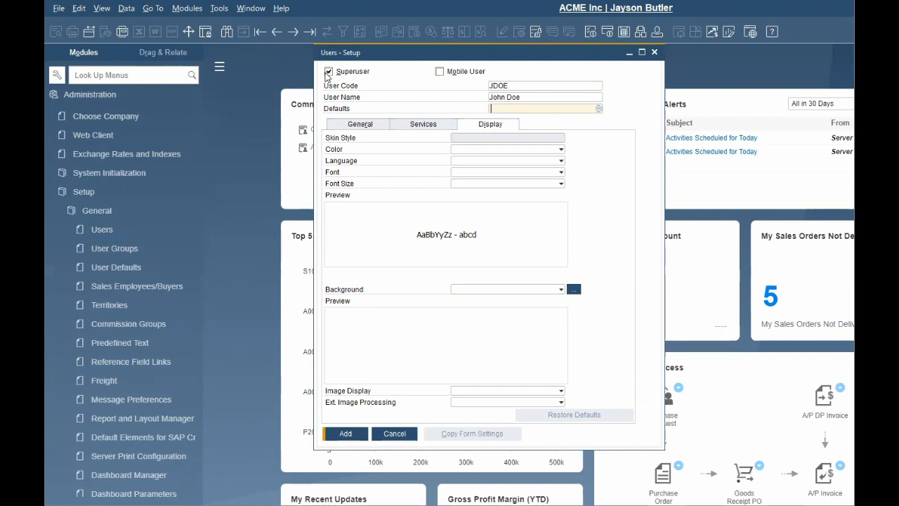
On the General tab, fill in the user's e-mail address and mobile phone number.
left_click(377, 126)
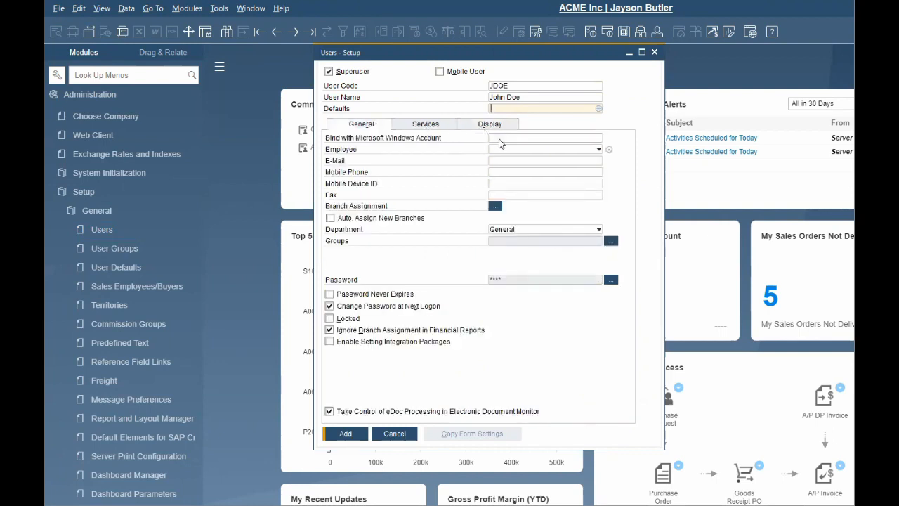
left_click(499, 160)
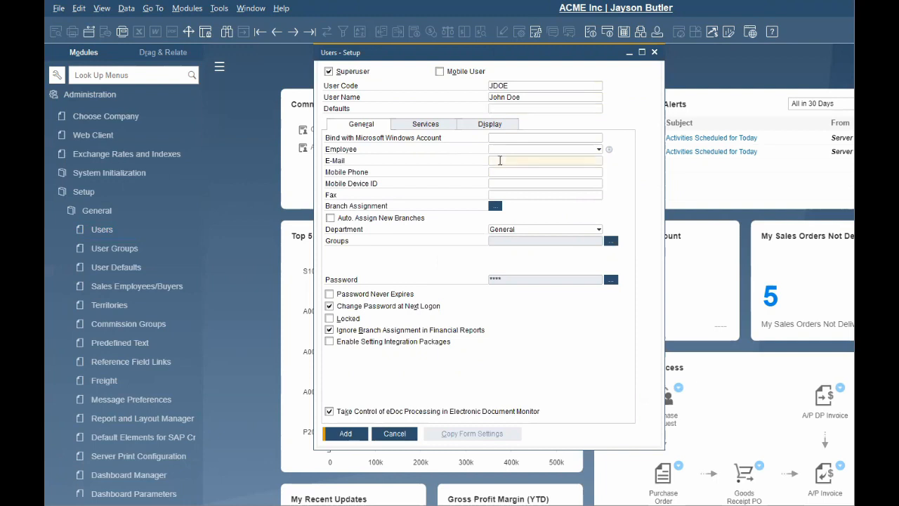
key("Tab")
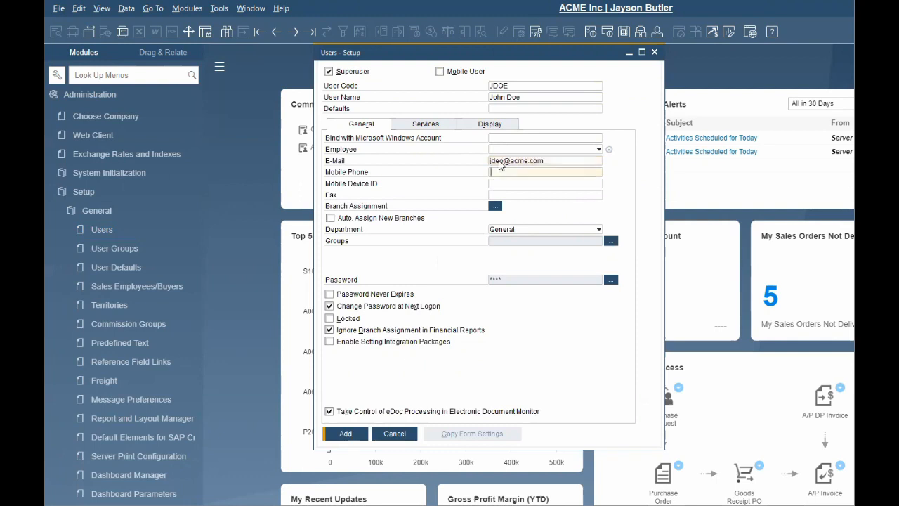
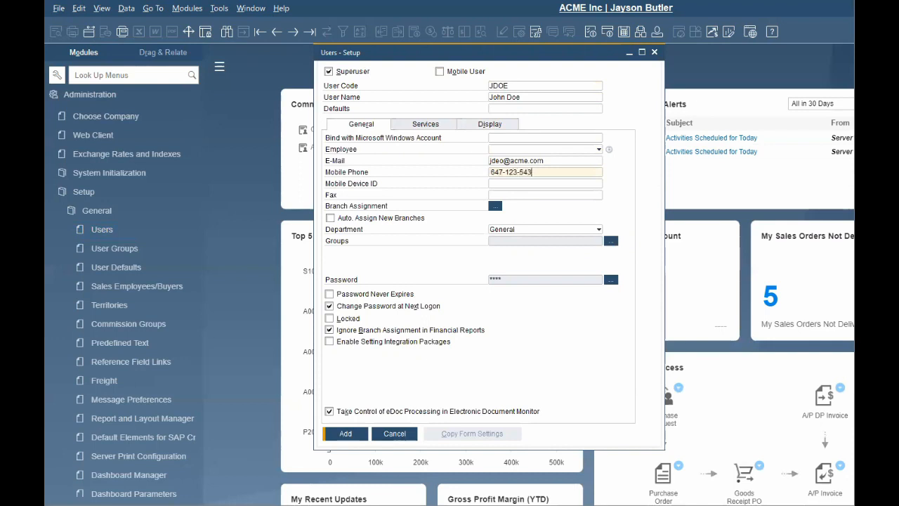
key("Tab")
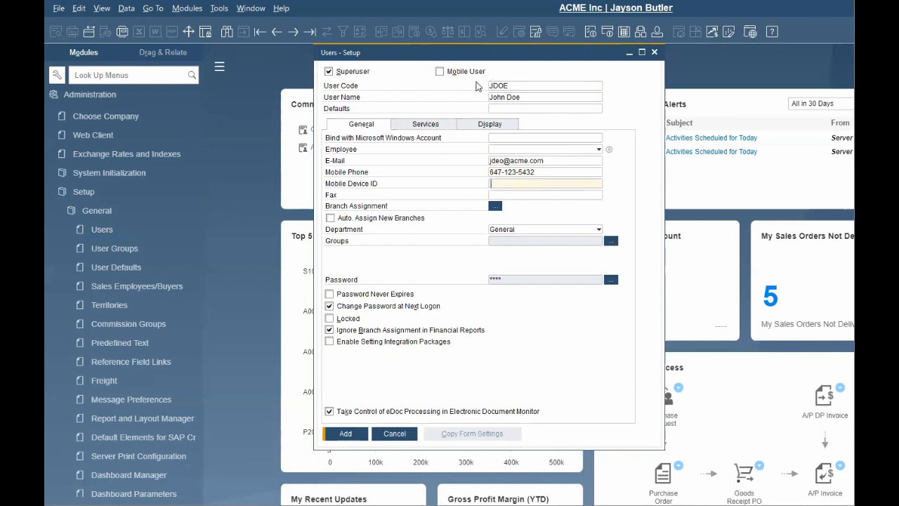
Assign the user to the Toronto branch and choose Sales as the user's defaults.
left_click(495, 206)
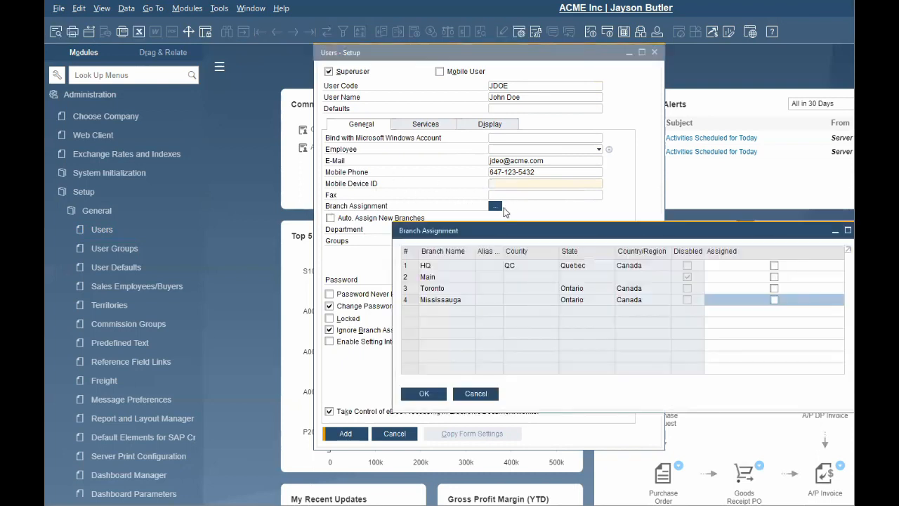
left_click(774, 288)
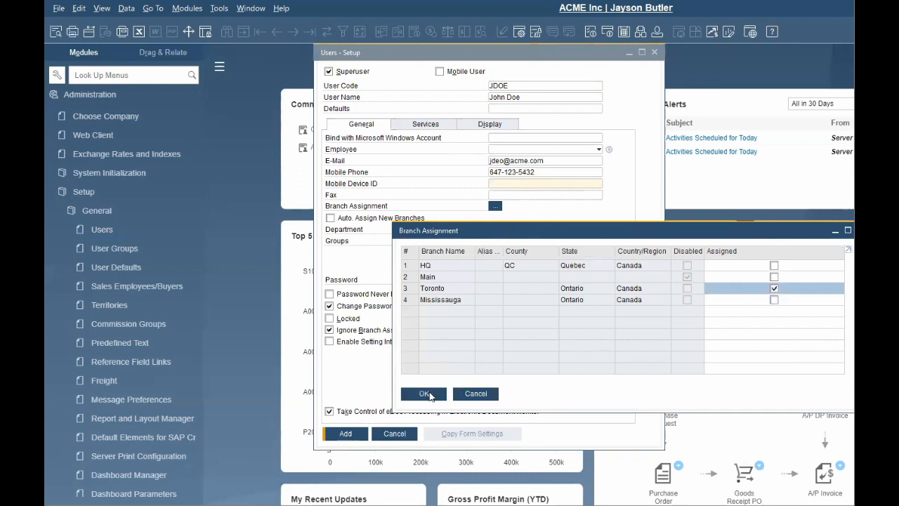
left_click(424, 393)
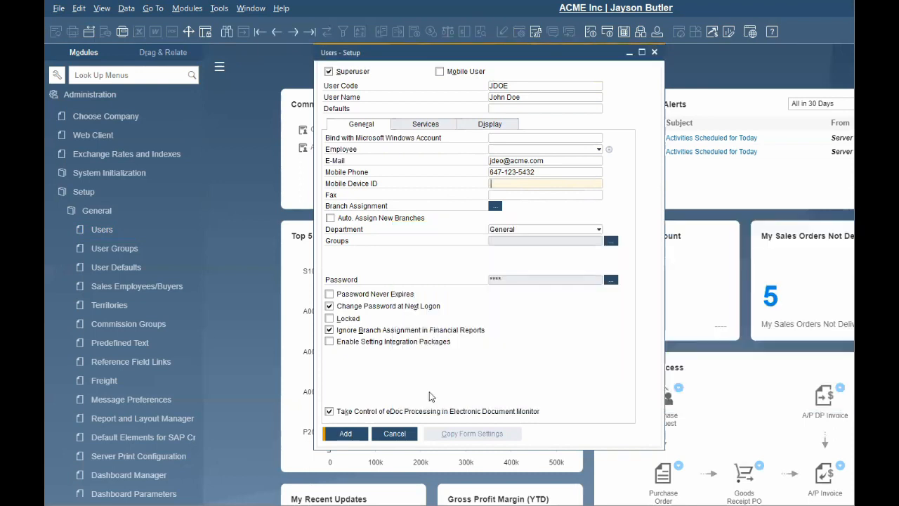
left_click(597, 108)
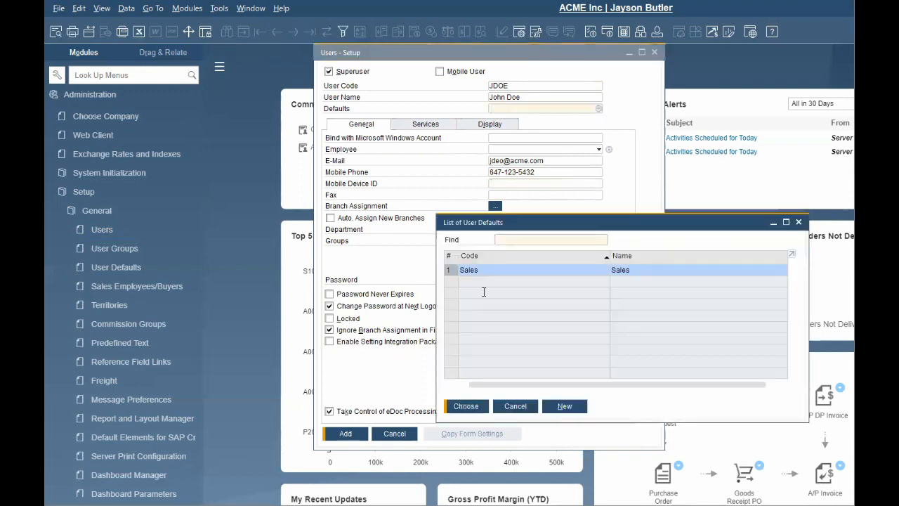
left_click(465, 404)
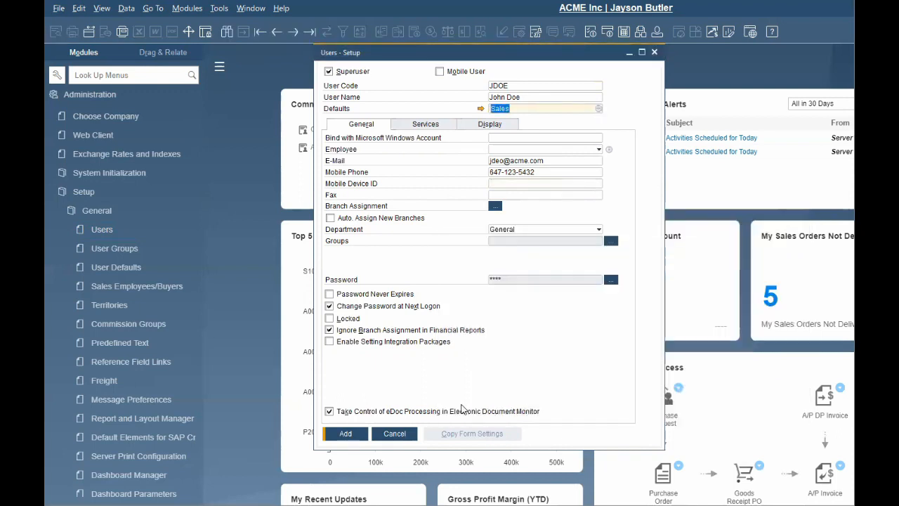
left_click(481, 109)
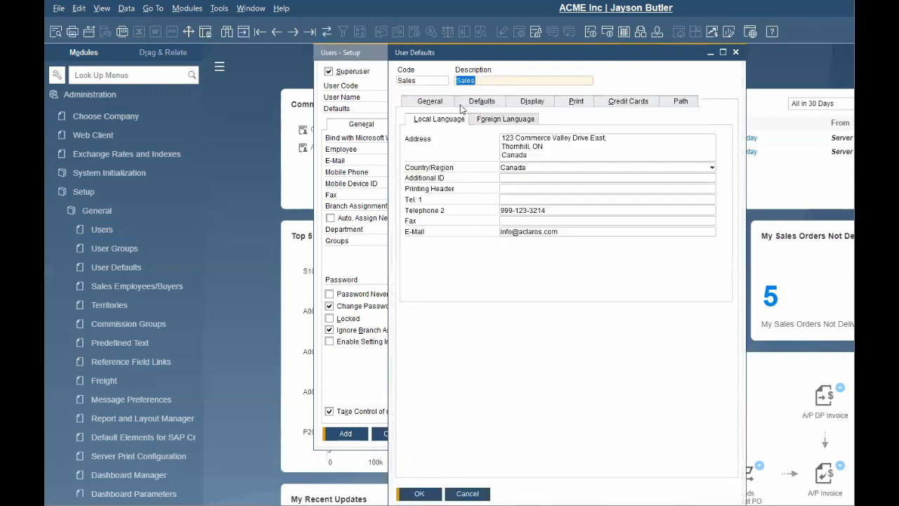
left_click(503, 105)
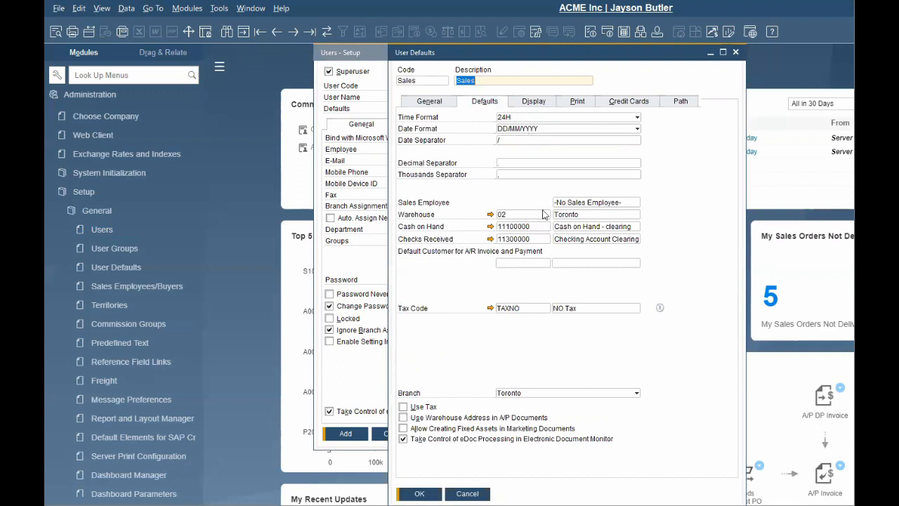
left_click(587, 102)
left_click(637, 116)
scroll(611, 176, "up", 1)
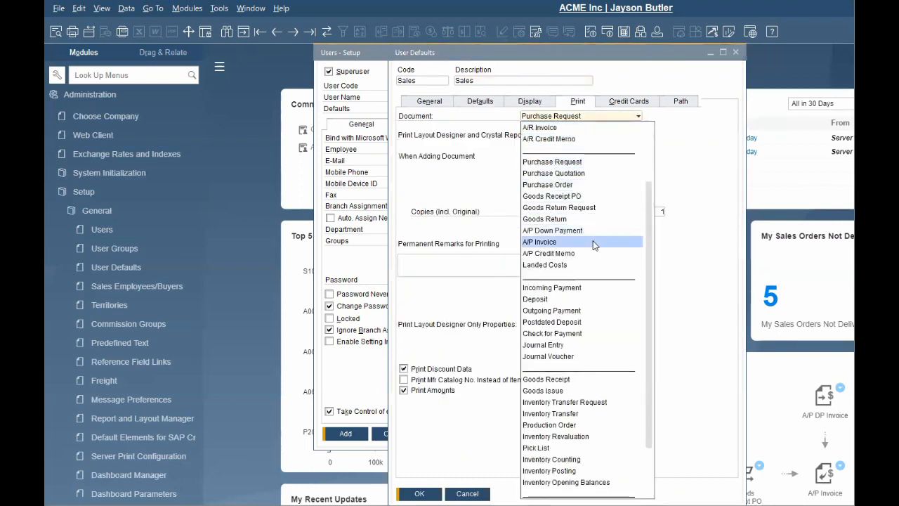
left_click(593, 186)
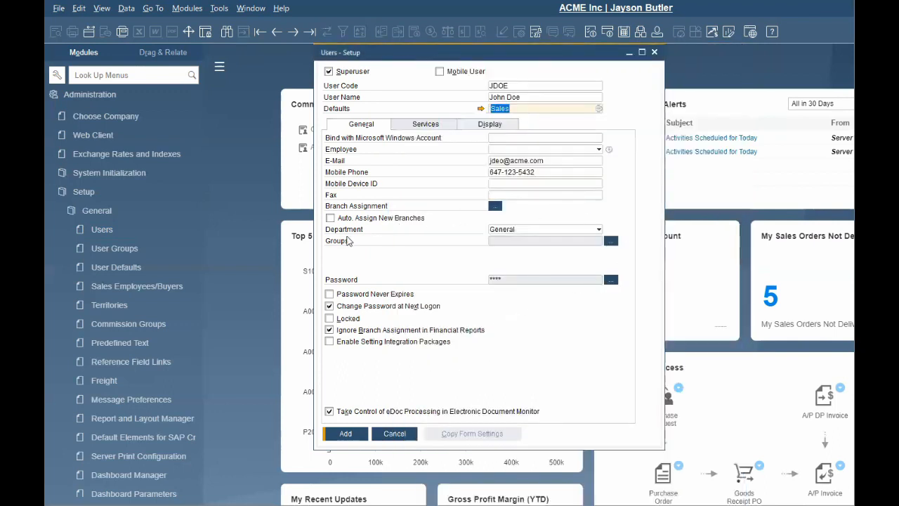
Select the Sales group in the User Groups dialog, update, and confirm it.
left_click(609, 243)
left_click(691, 207)
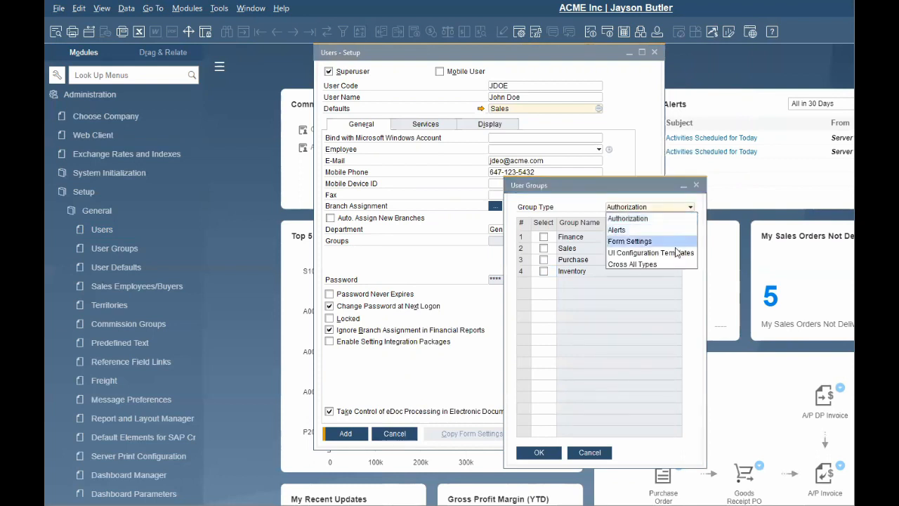
left_click(543, 248)
left_click(538, 454)
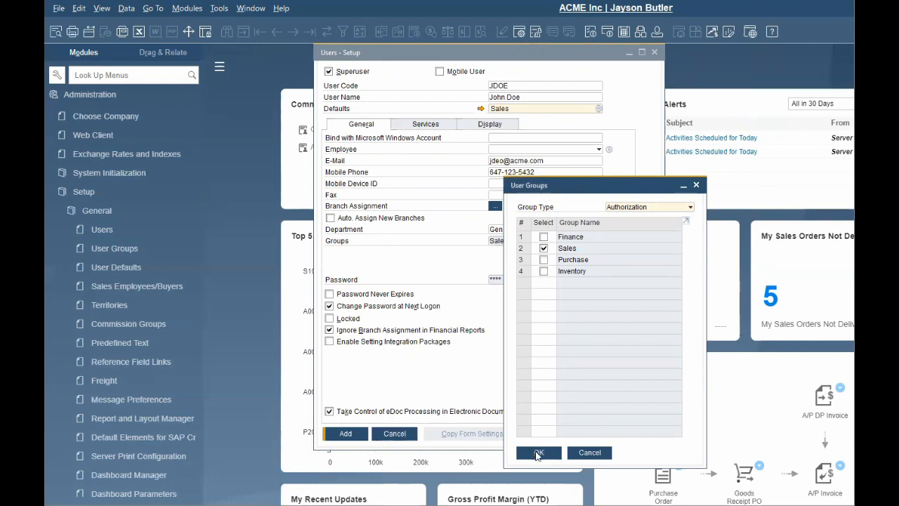
left_click(538, 453)
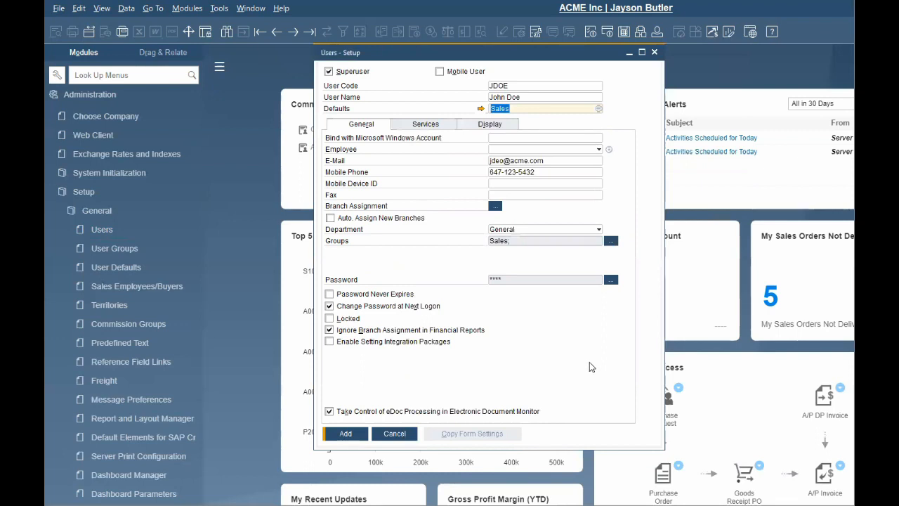
Enter the user's password, retype it in Confirm, and update.
left_click(611, 280)
type("123")
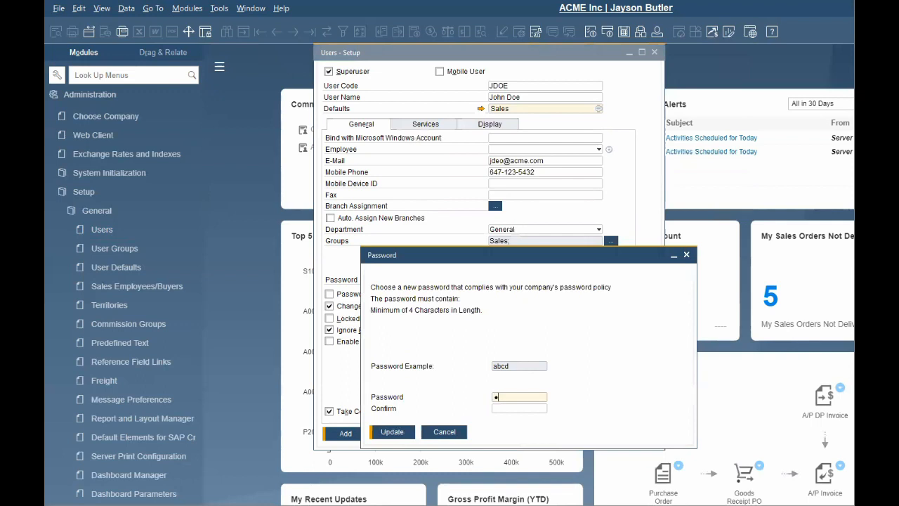
type("4")
key("Tab")
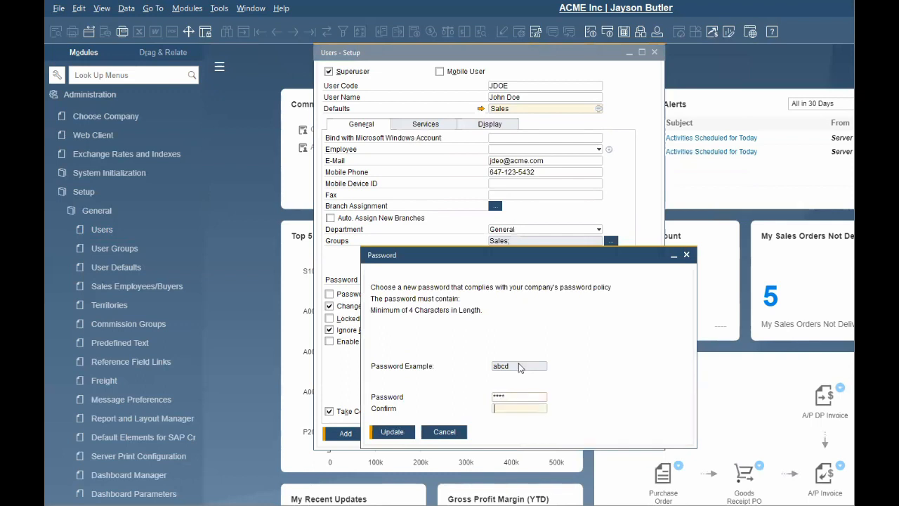
type("1234")
left_click(392, 431)
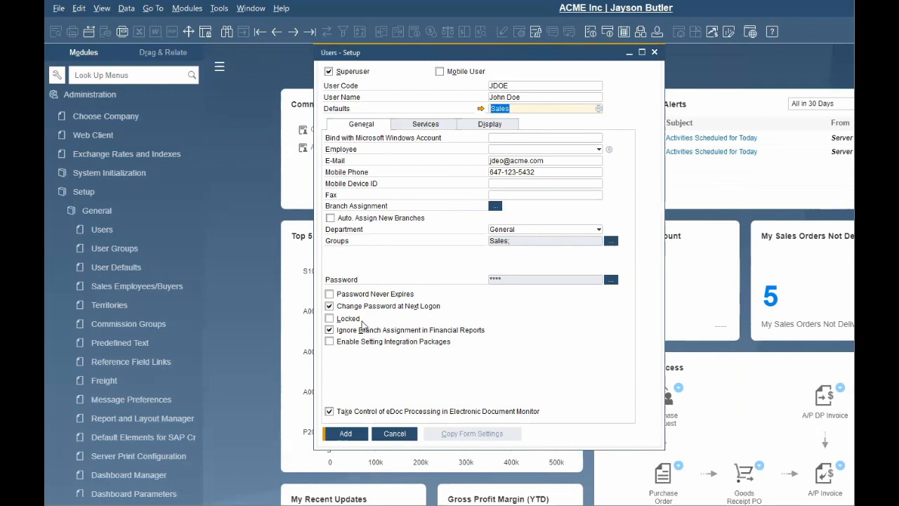
Review the Services tab against the company General Settings, then show the Display settings.
left_click(448, 126)
left_click(177, 177)
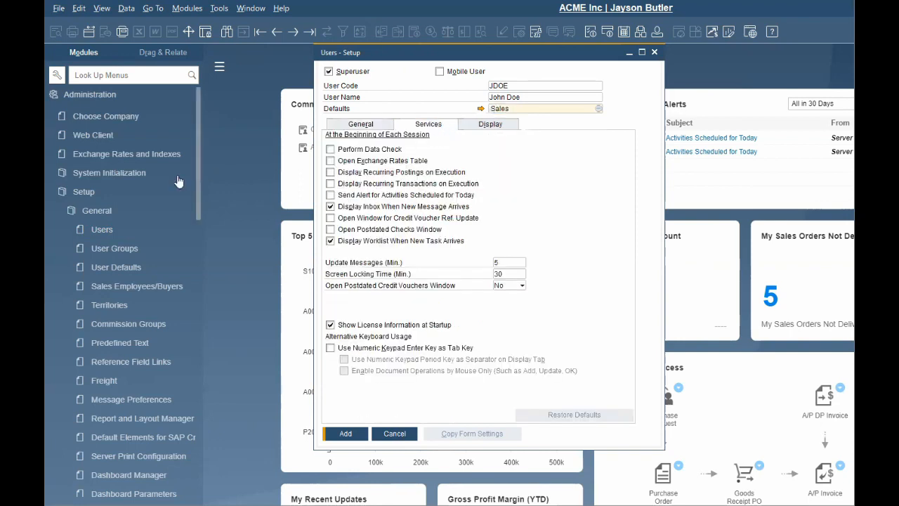
left_click(153, 211)
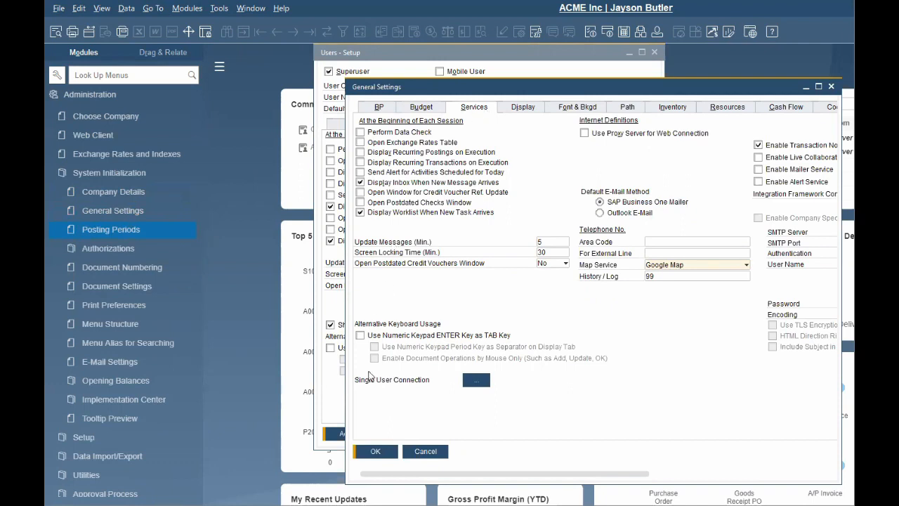
left_click(379, 453)
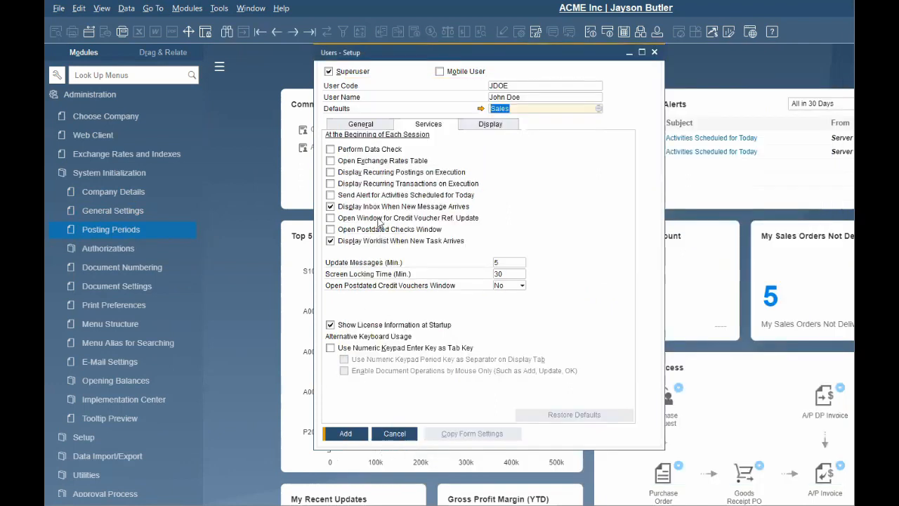
left_click(500, 125)
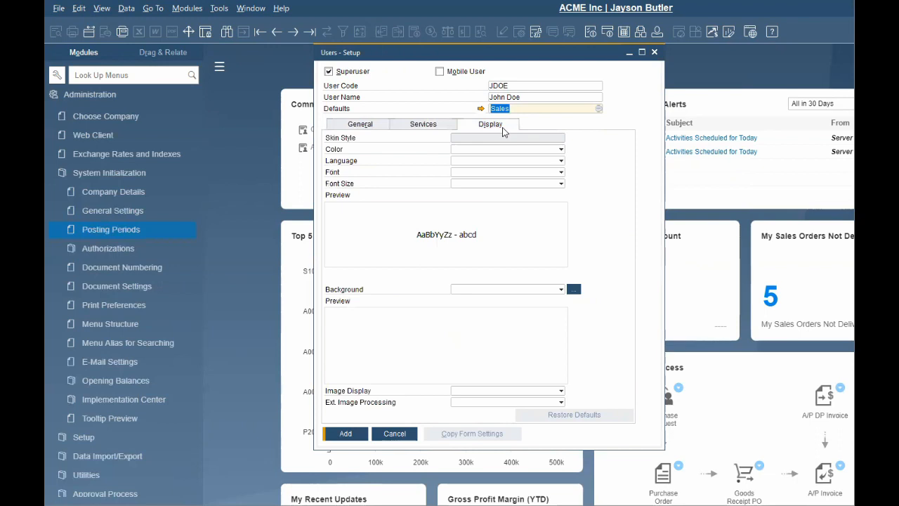
Set the display language to English (United States) and the font size to 12.
left_click(561, 162)
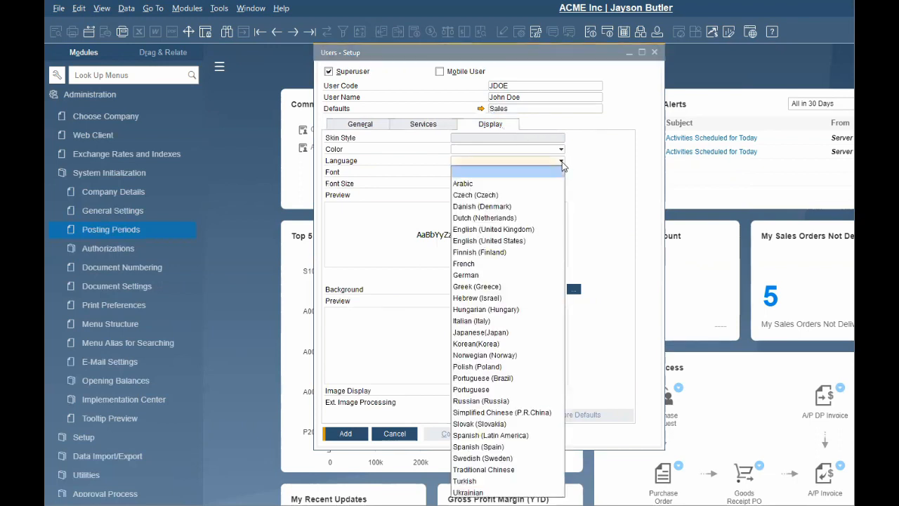
left_click(516, 241)
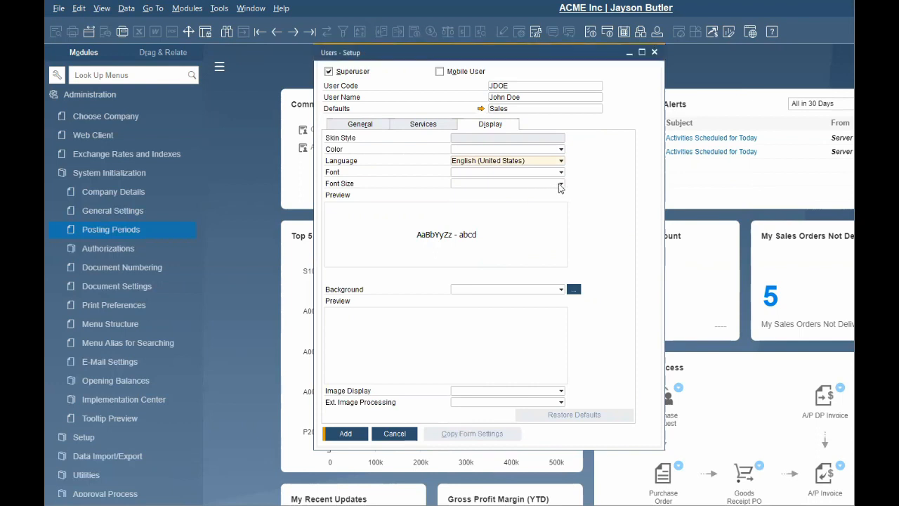
left_click(560, 183)
left_click(531, 239)
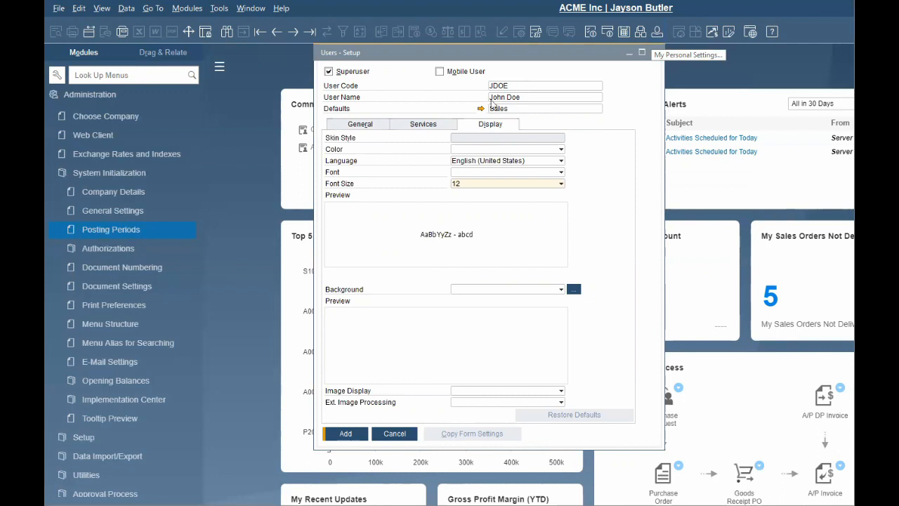
Add the user, then collapse System Initialization and expand License in the Modules tree.
left_click(346, 437)
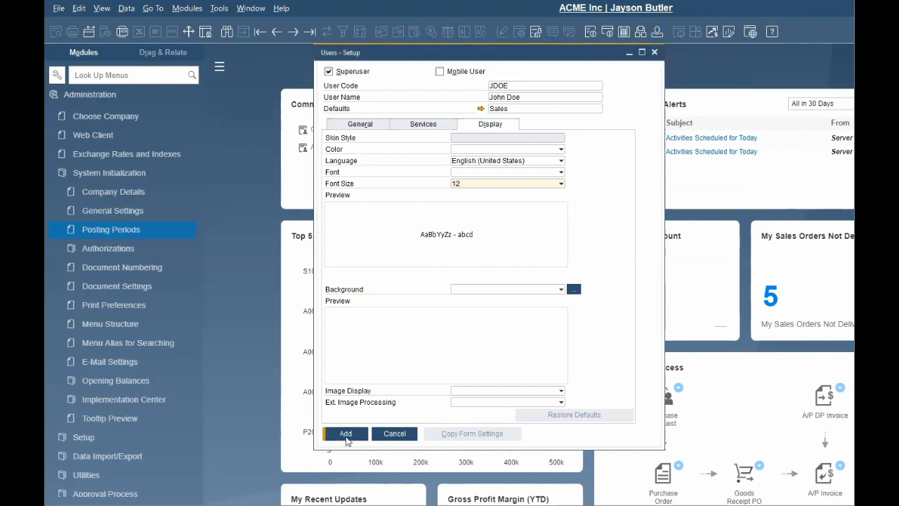
left_click(150, 175)
left_click(158, 271)
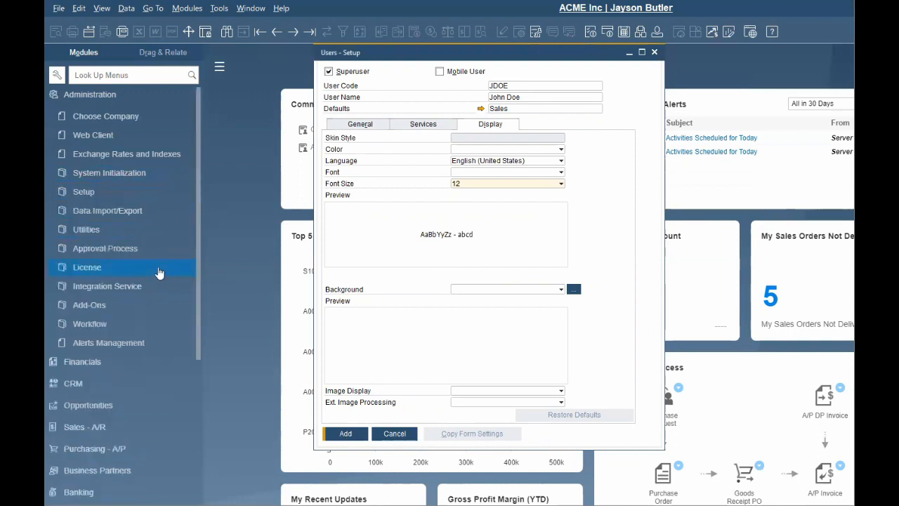